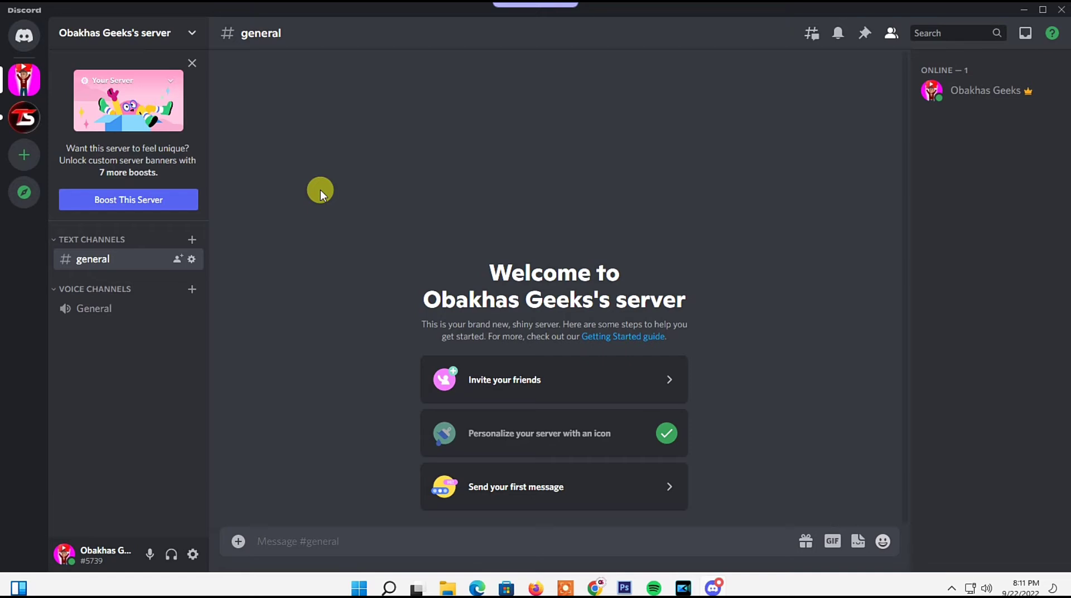
# - Enable displaying the connected Spotify account on the profile and as the status in the Connections settings
pyautogui.click(192, 62)
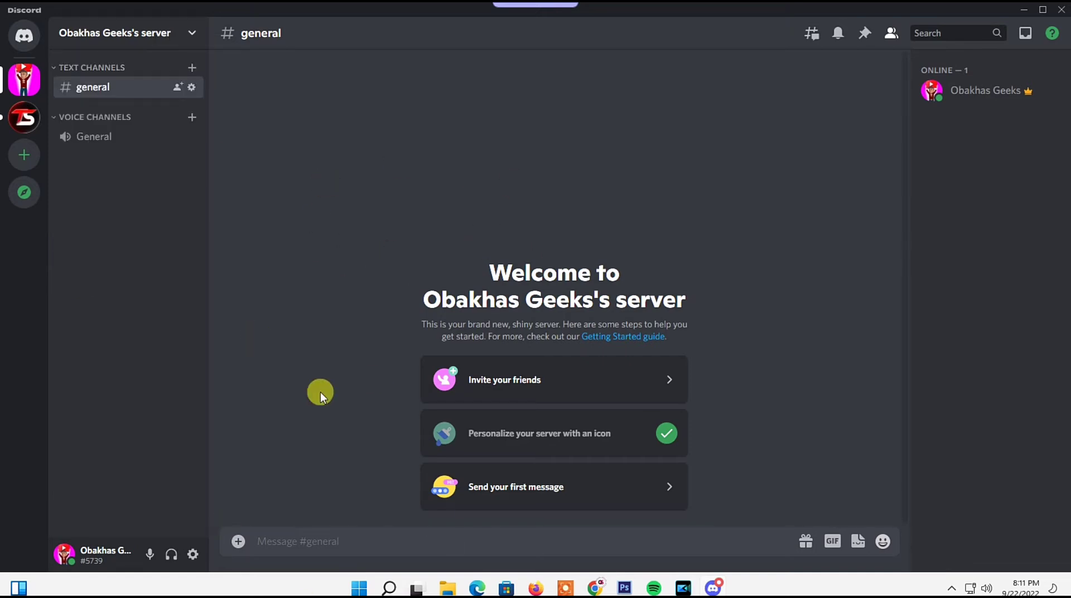
pyautogui.click(192, 554)
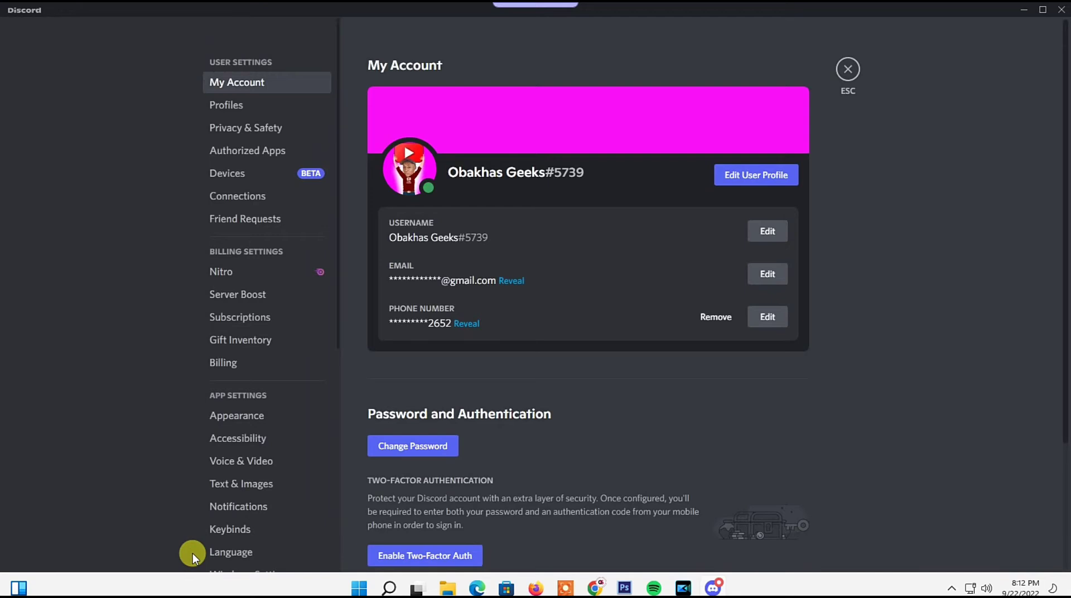
pyautogui.click(243, 202)
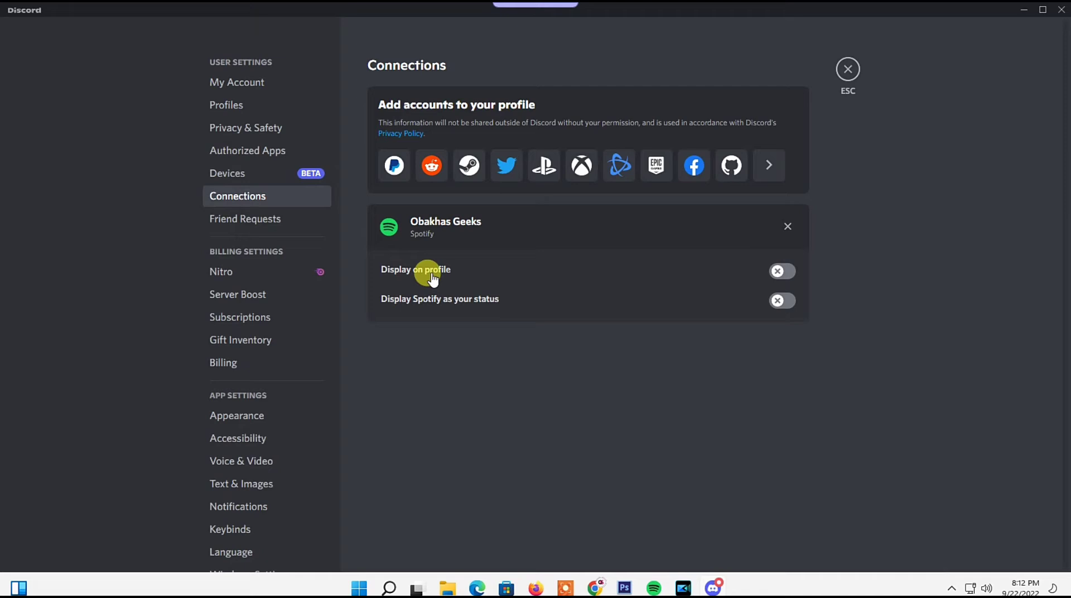
pyautogui.click(780, 273)
pyautogui.click(781, 301)
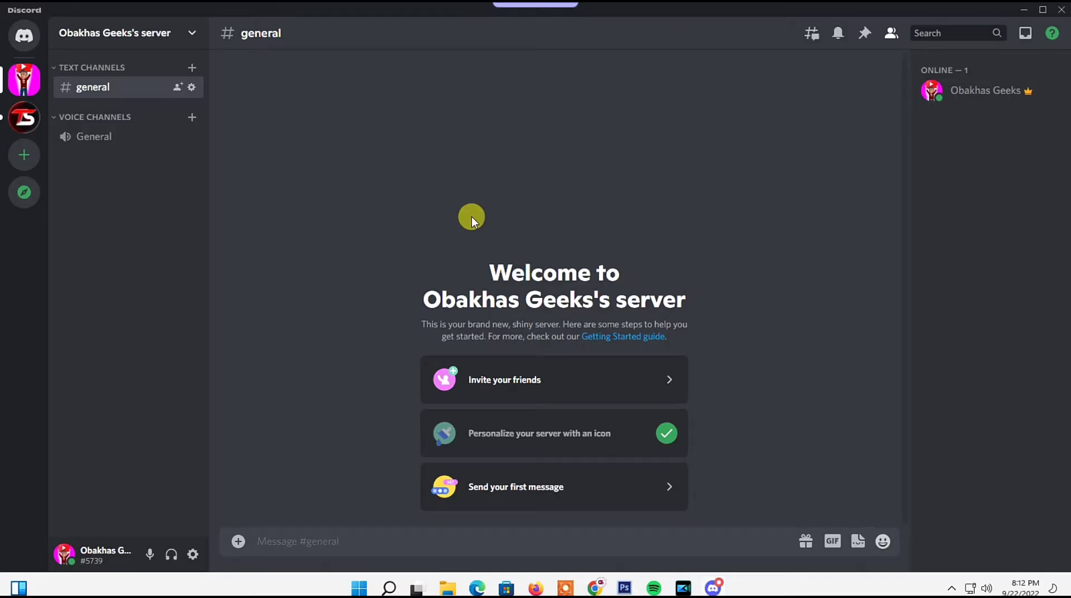
# - Log out of the Discord account and log back in
pyautogui.click(193, 554)
pyautogui.scroll(-5, 234, 381)
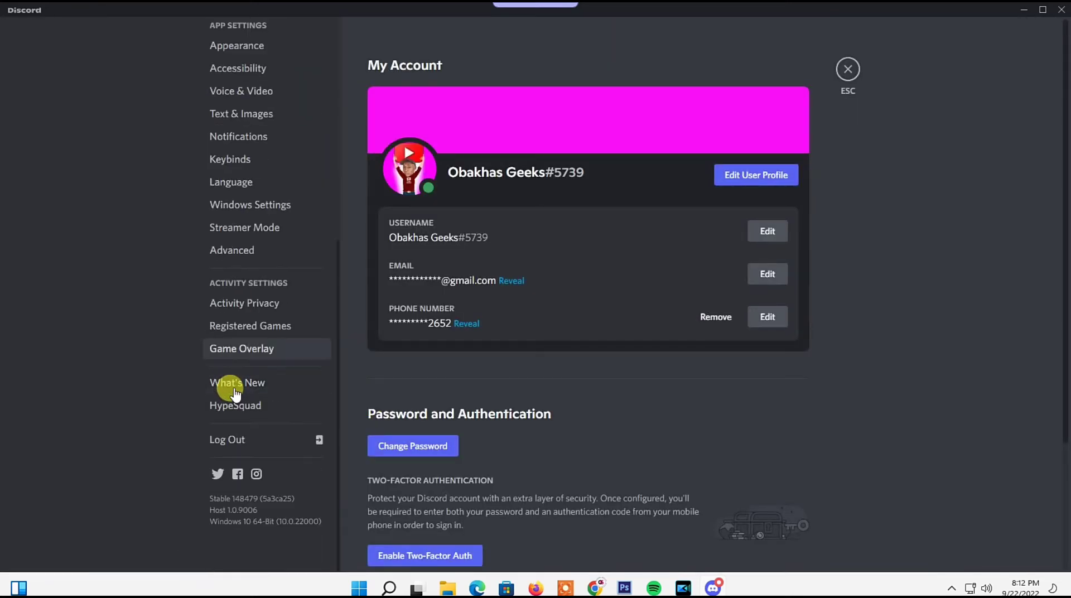
pyautogui.click(235, 440)
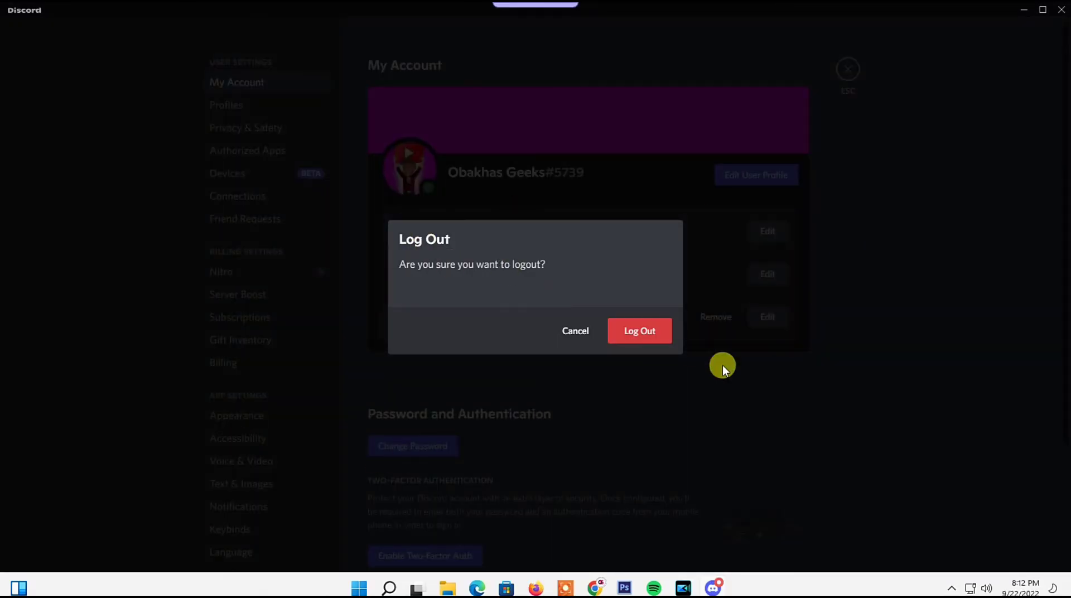
pyautogui.click(639, 334)
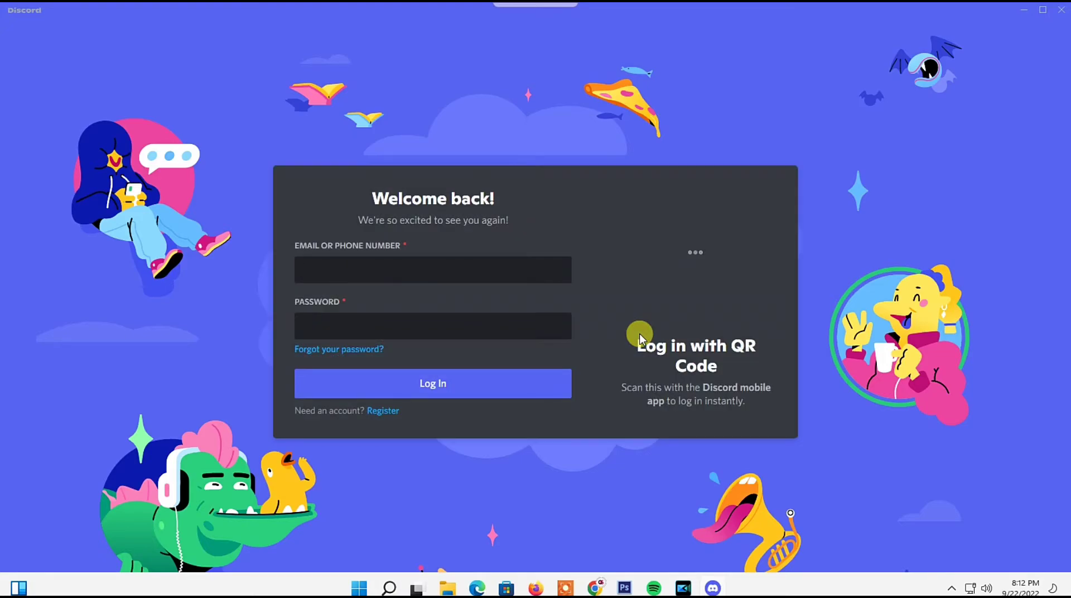
pyautogui.click(414, 381)
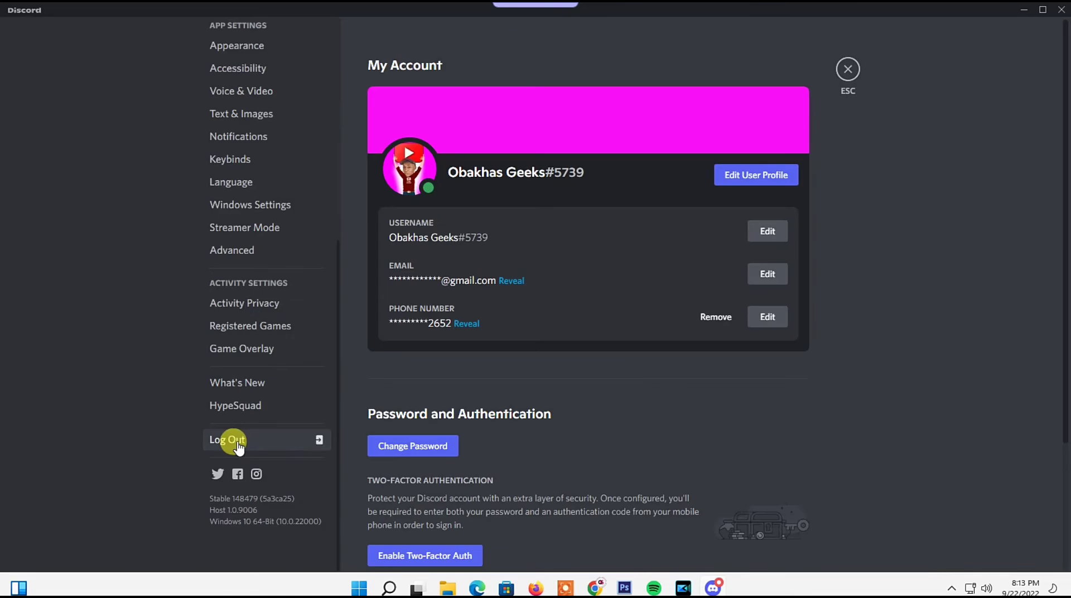
# - Log out of the account once more, confirming the logout
pyautogui.click(239, 438)
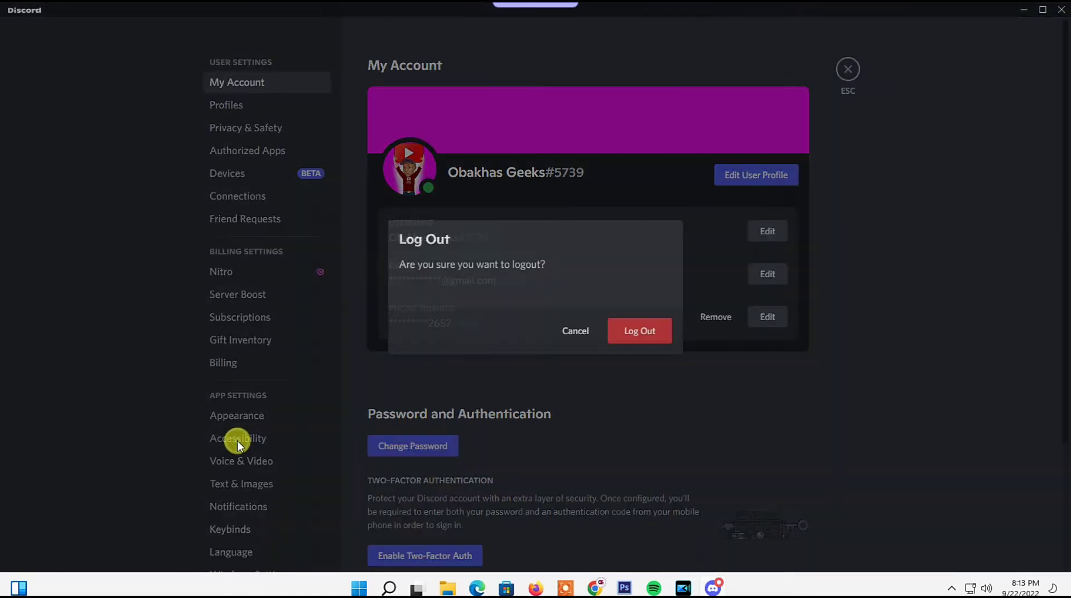
pyautogui.click(632, 333)
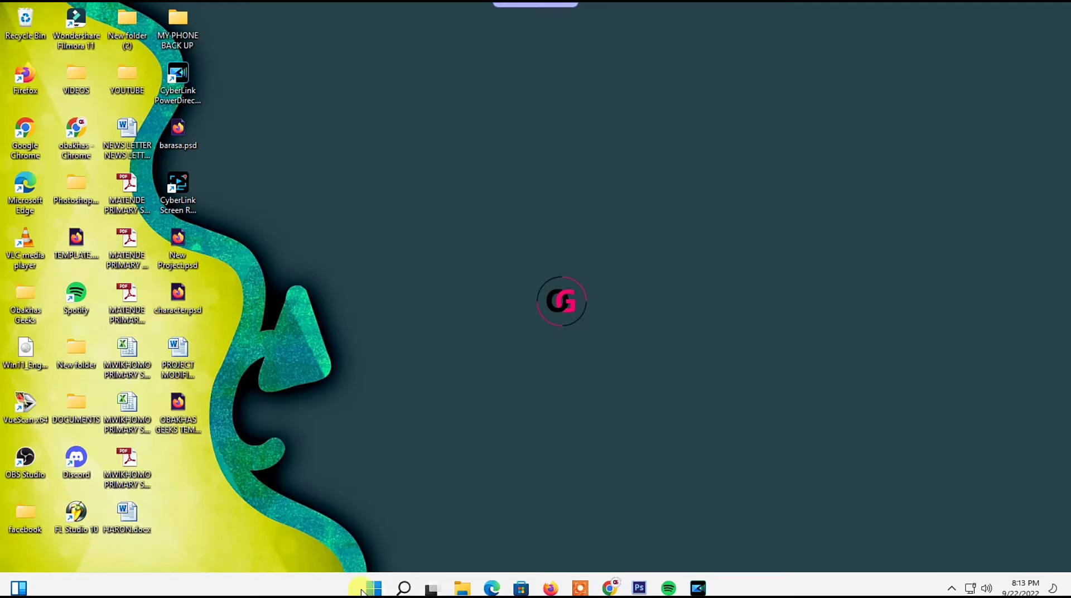
# - Search Windows for the Control Panel and open it
pyautogui.click(374, 588)
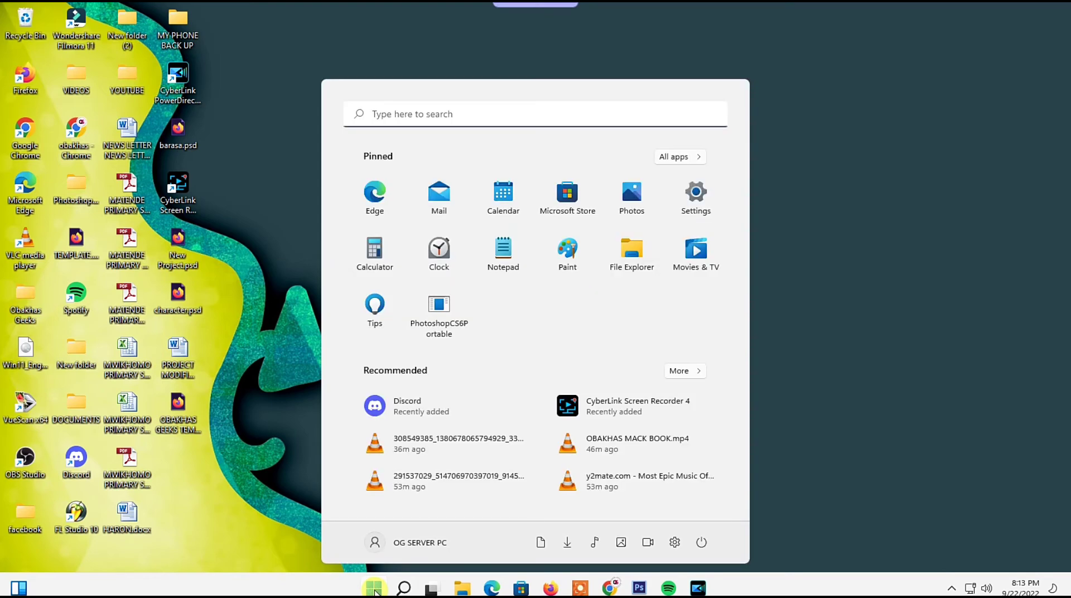
pyautogui.click(413, 114)
pyautogui.write('control pannel')
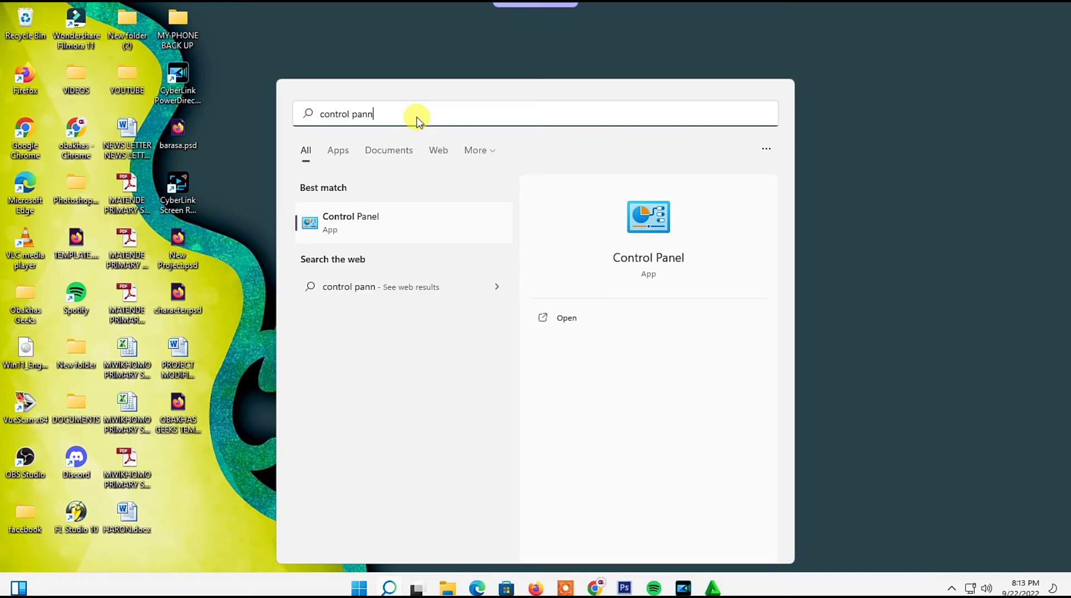
pyautogui.click(564, 317)
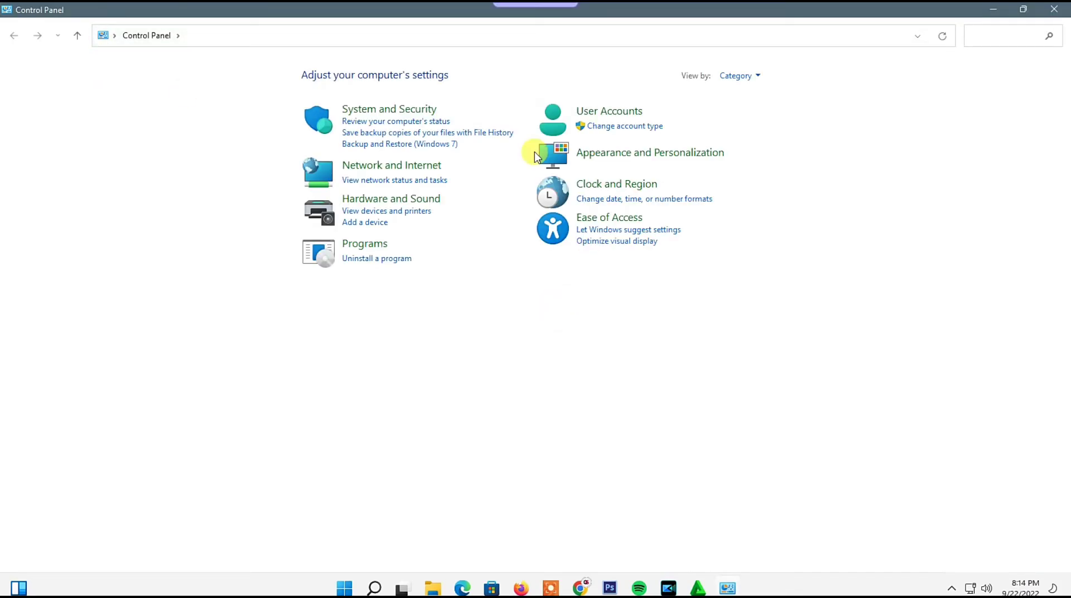
# - Uninstall Discord from the list of installed programs
pyautogui.click(364, 244)
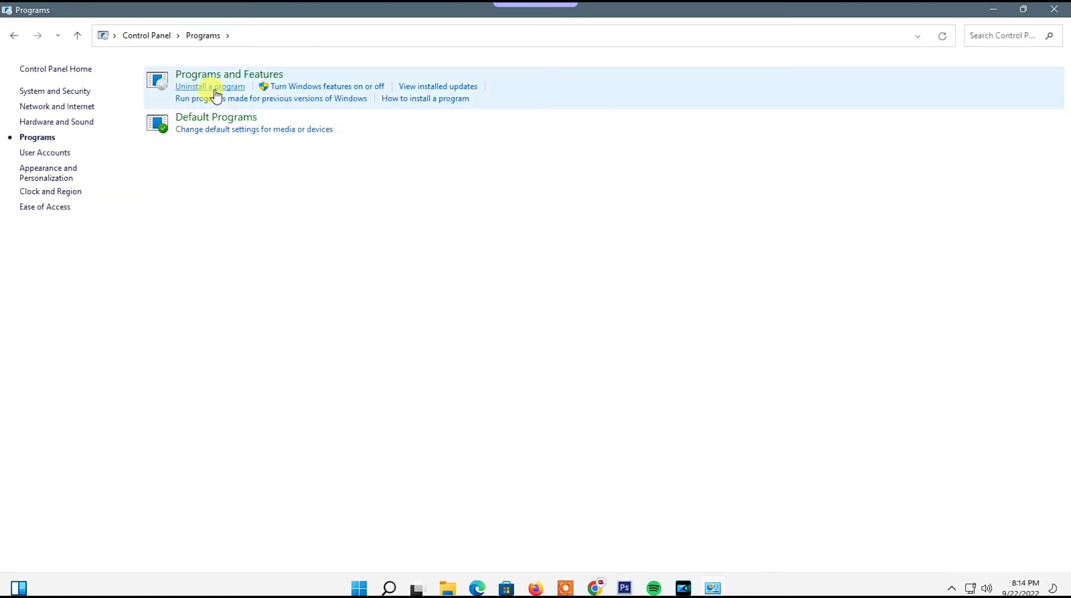
pyautogui.click(215, 88)
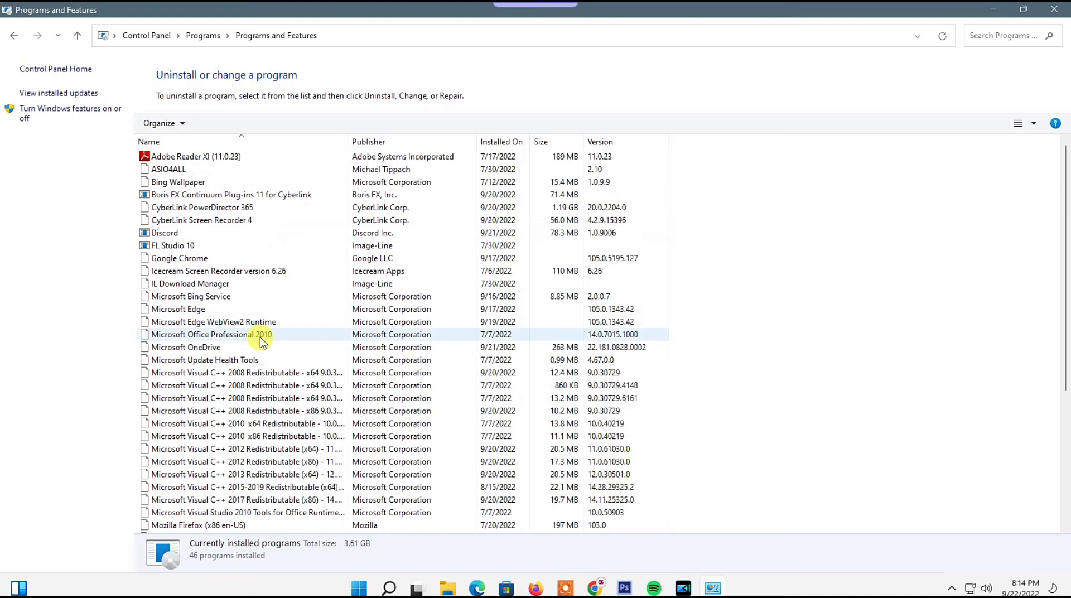
pyautogui.click(170, 237)
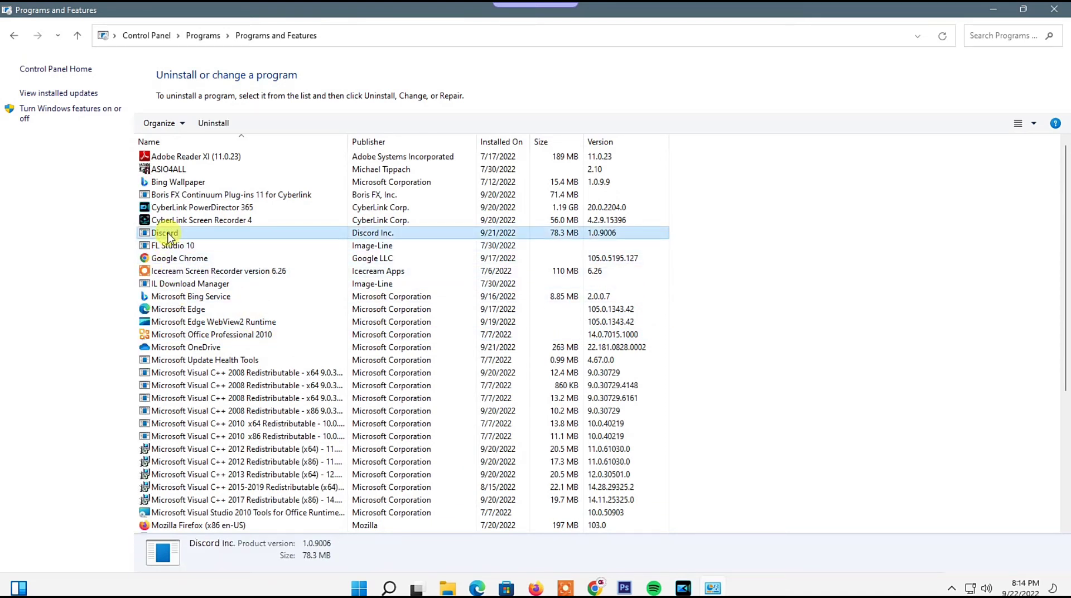
pyautogui.rightClick(170, 237)
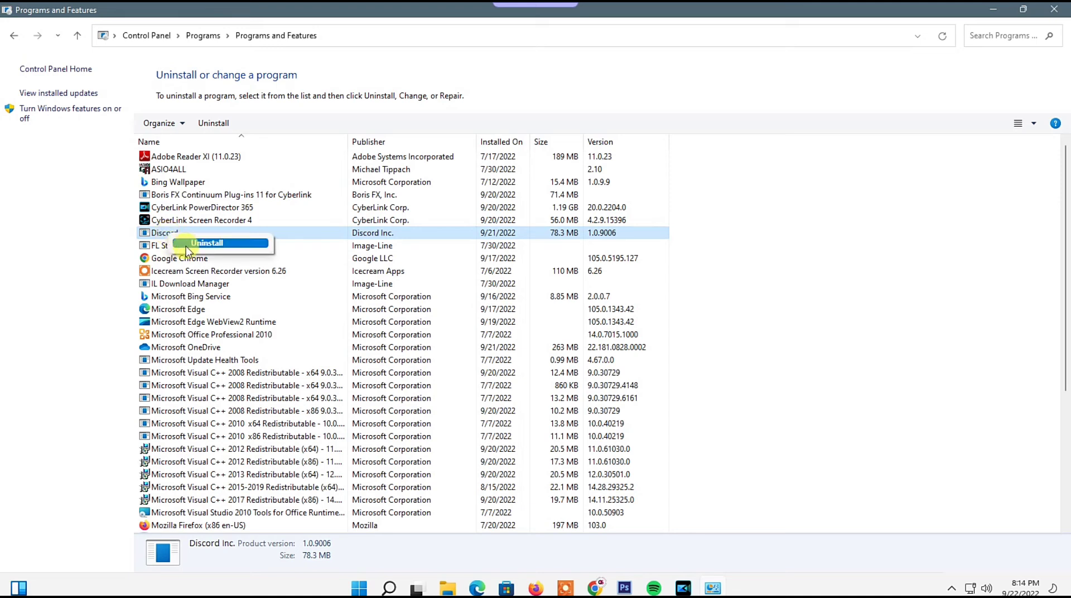
pyautogui.click(194, 244)
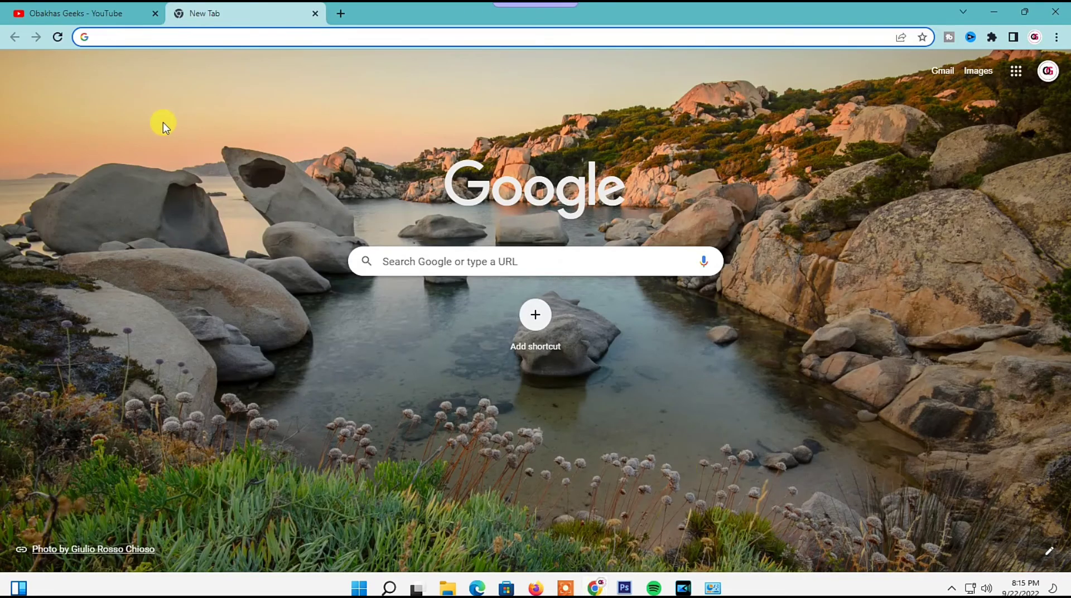
# - Find Discord's download page in Chrome, download the Windows installer and run DiscordSetup (1).exe
pyautogui.click(145, 36)
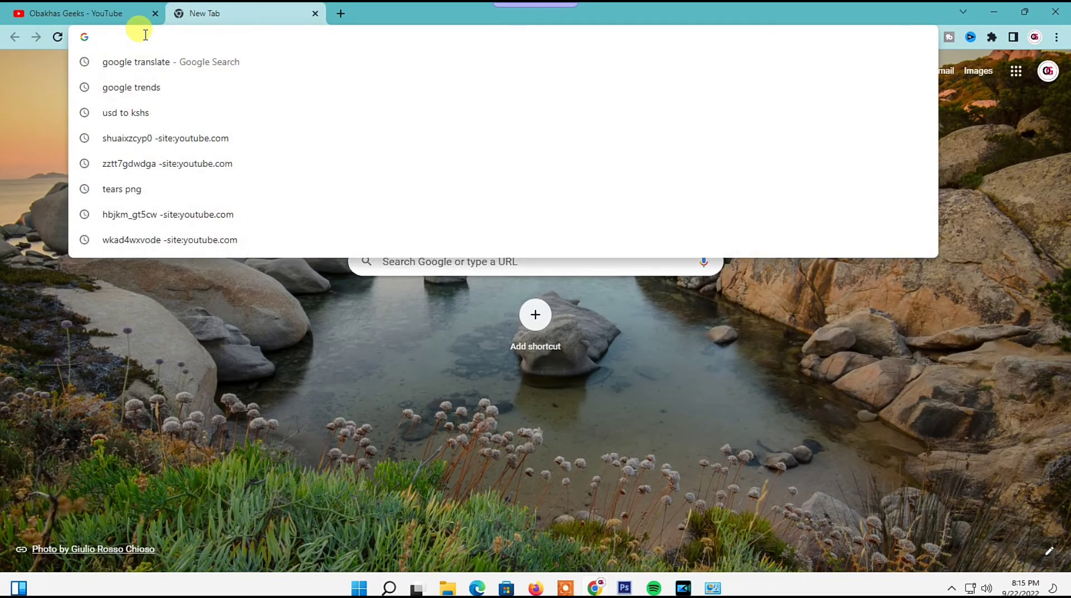
pyautogui.write('discord')
pyautogui.press('Return')
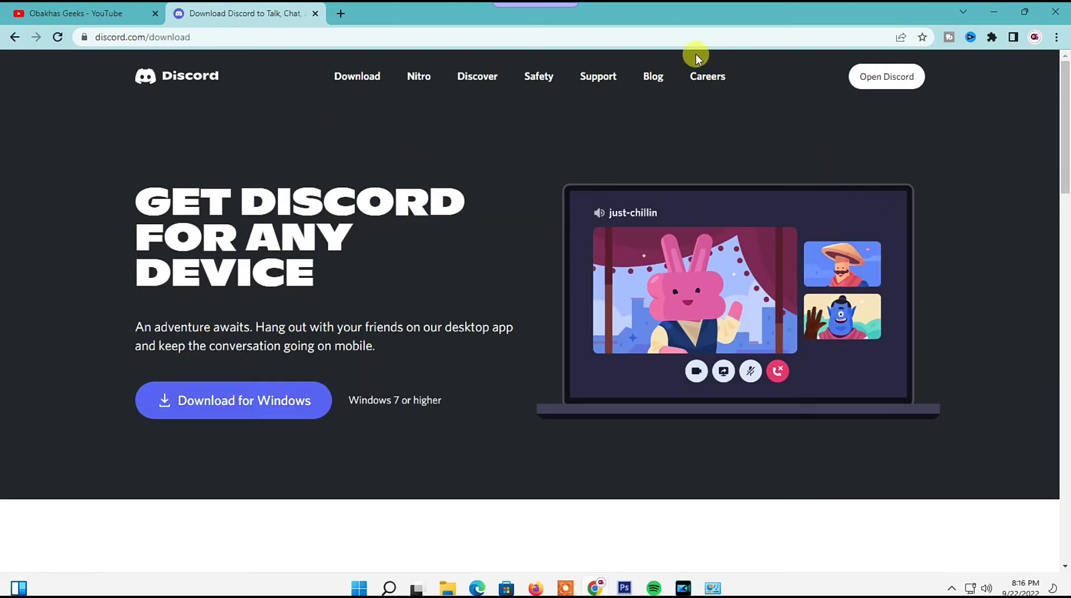
pyautogui.click(229, 399)
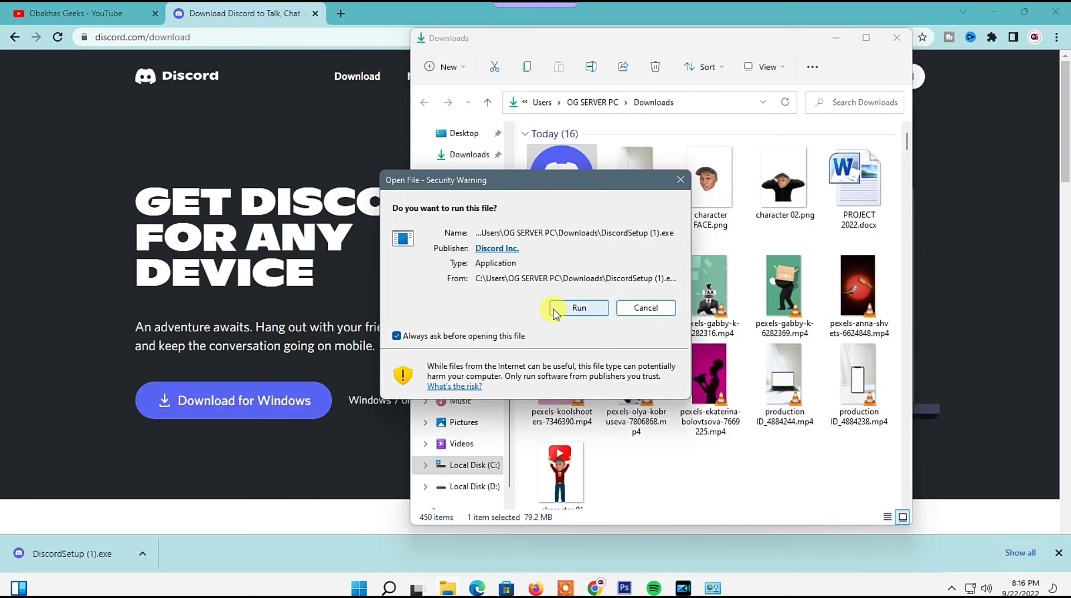
pyautogui.click(574, 307)
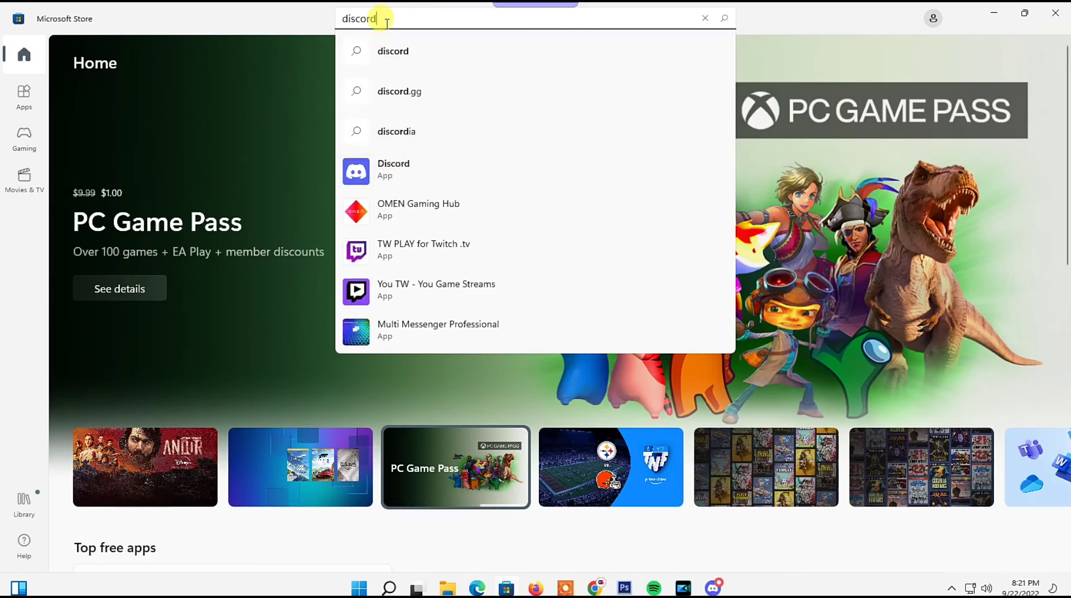
# - Open the Discord app page from the Microsoft Store search for "discord" and install it
pyautogui.click(380, 175)
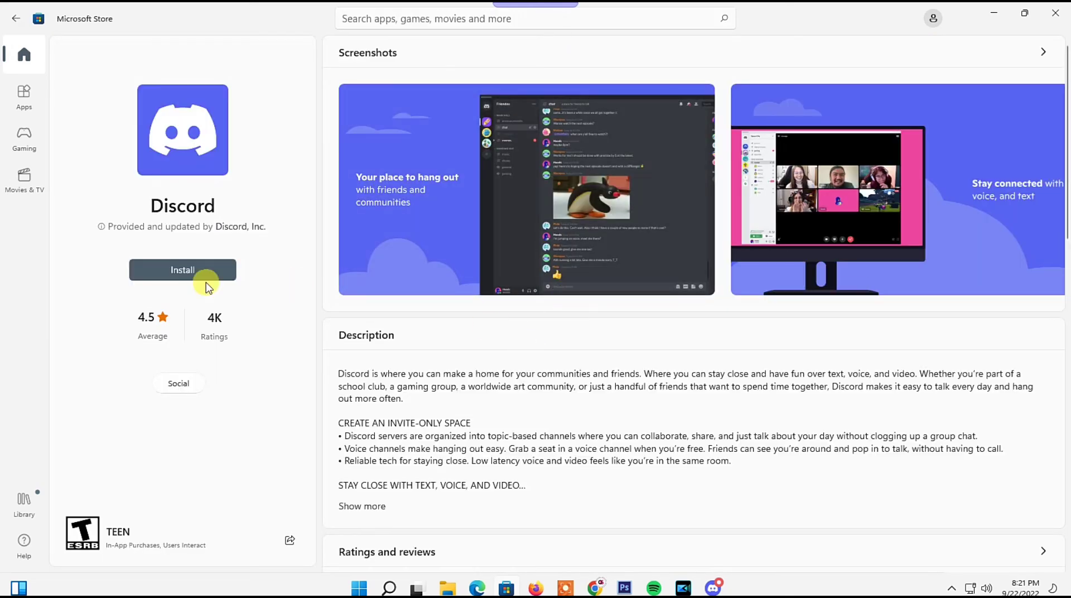
pyautogui.click(175, 272)
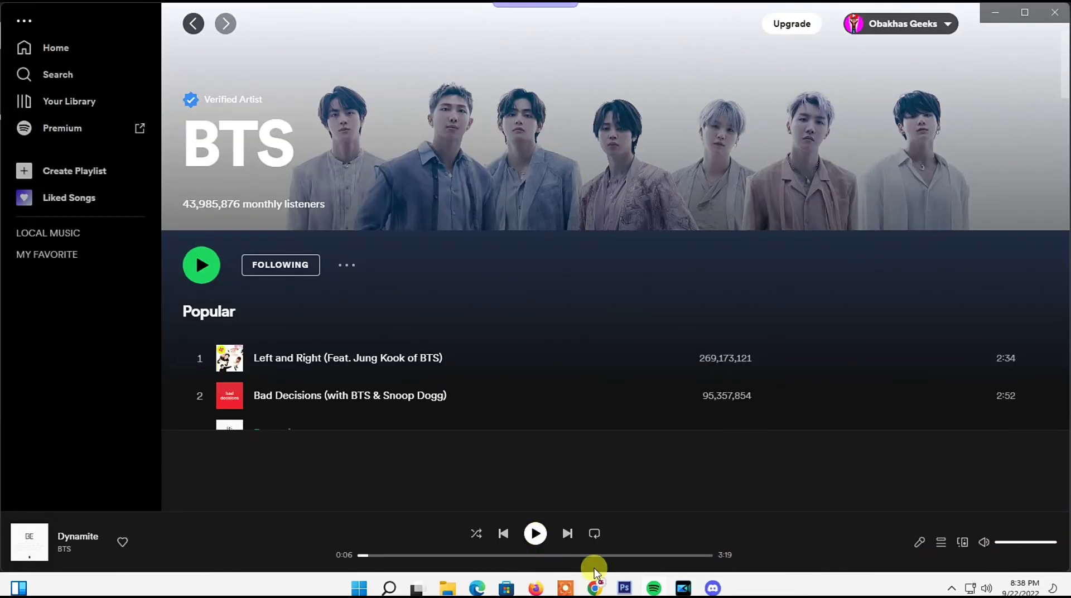
# - Switch from Spotify to Discord and check the Spotify listening status on the own profile card
pyautogui.click(712, 588)
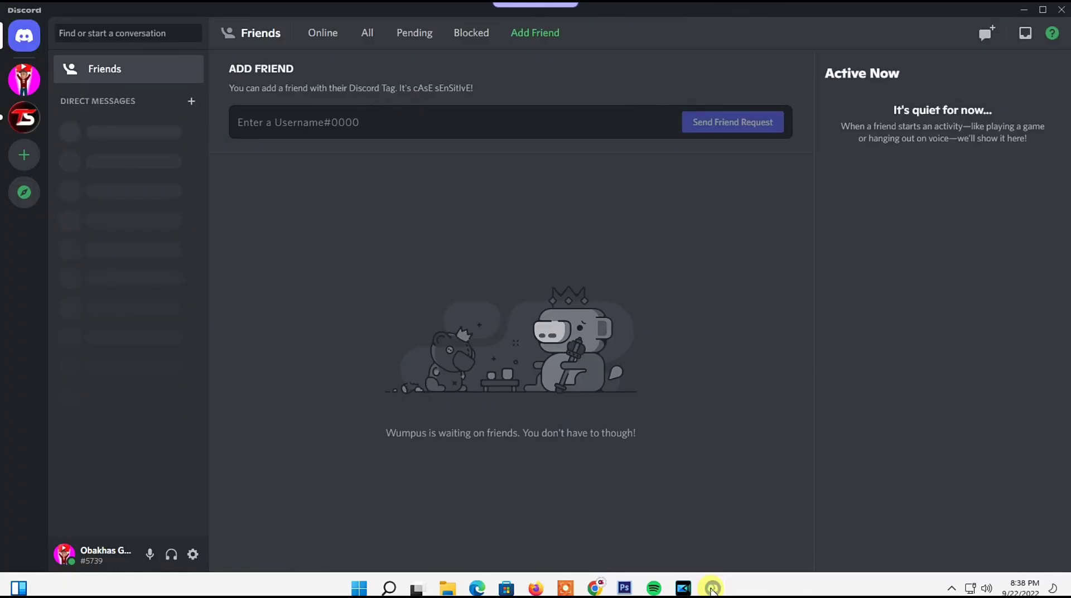
pyautogui.click(106, 556)
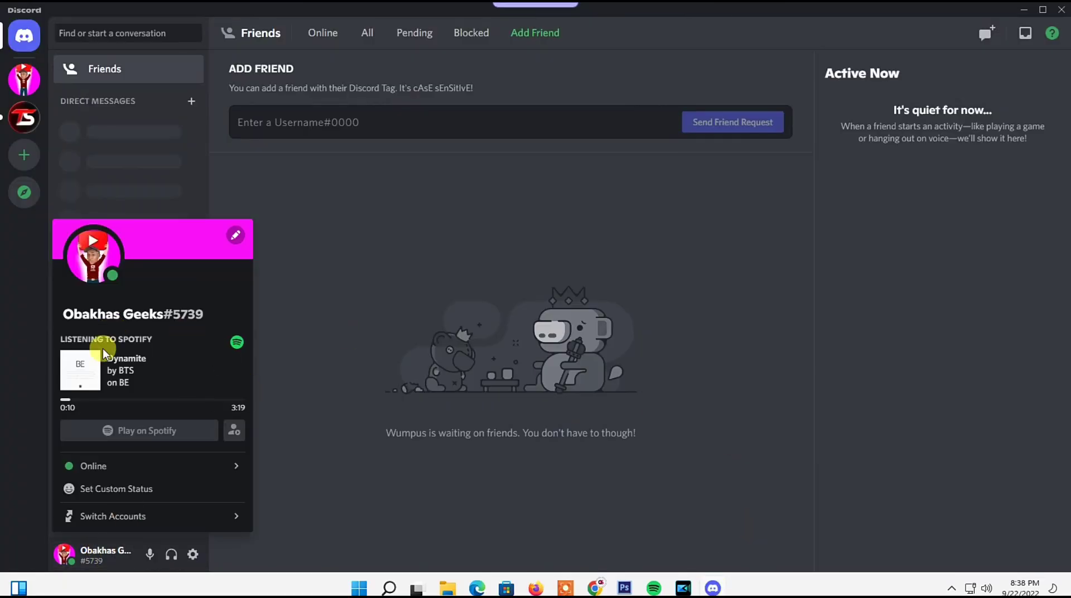